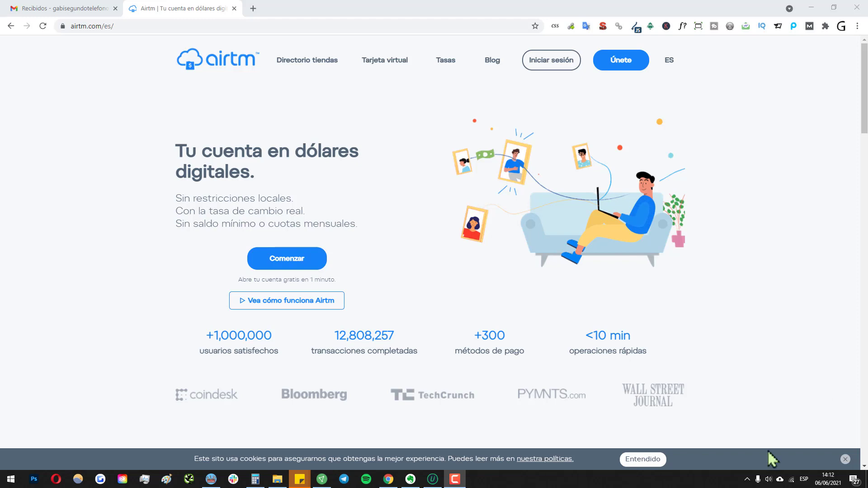
Open the Airtm account sign-up page, dismissing the cookie notice and the translation prompt
click(657, 459)
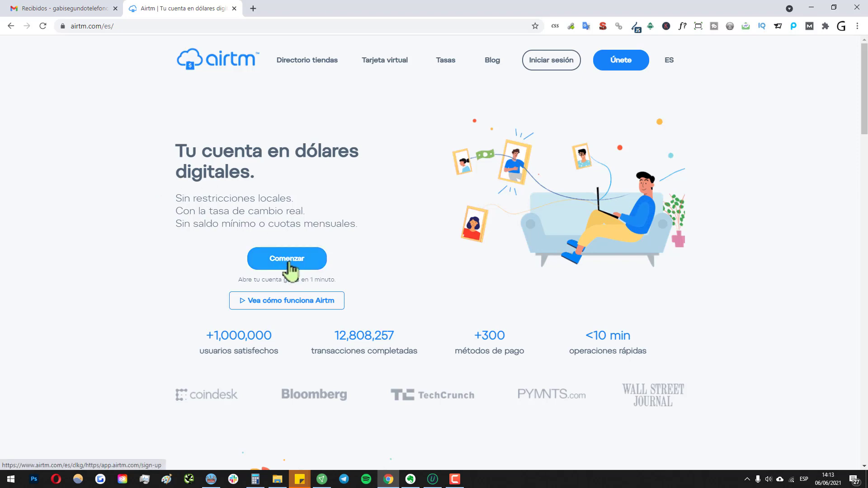
click(628, 64)
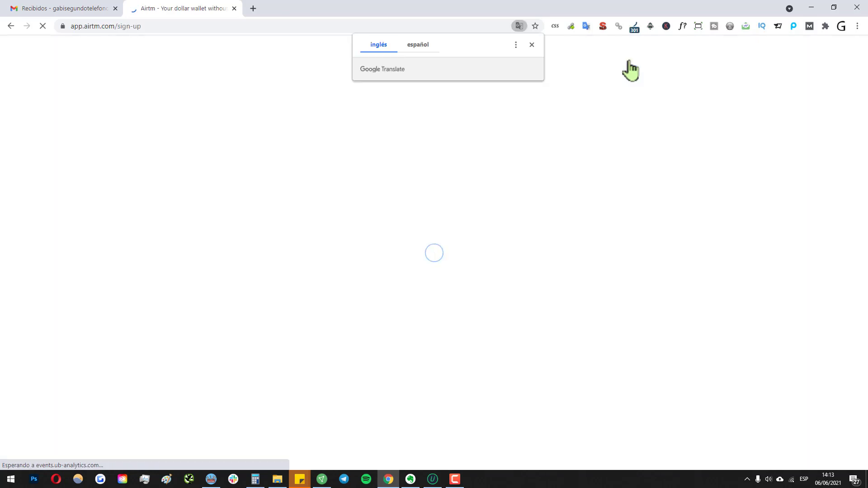
click(532, 45)
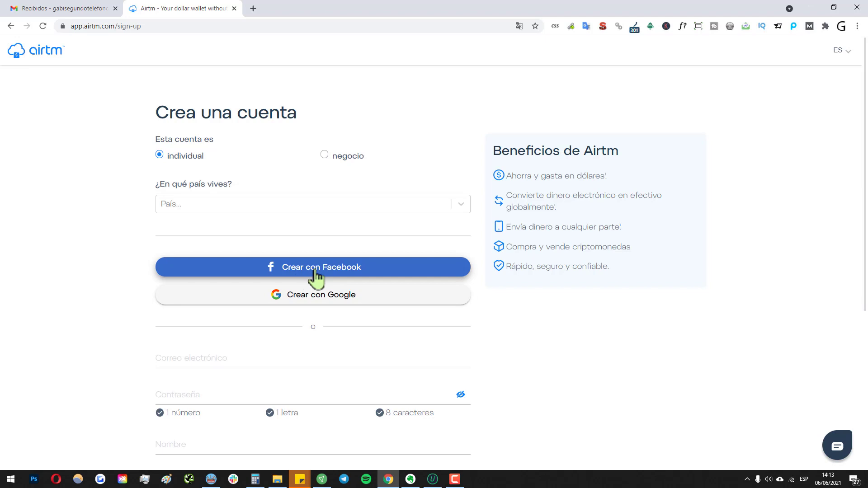
Choose España as the country of residence in the account sign-up form
click(342, 208)
text(esp)
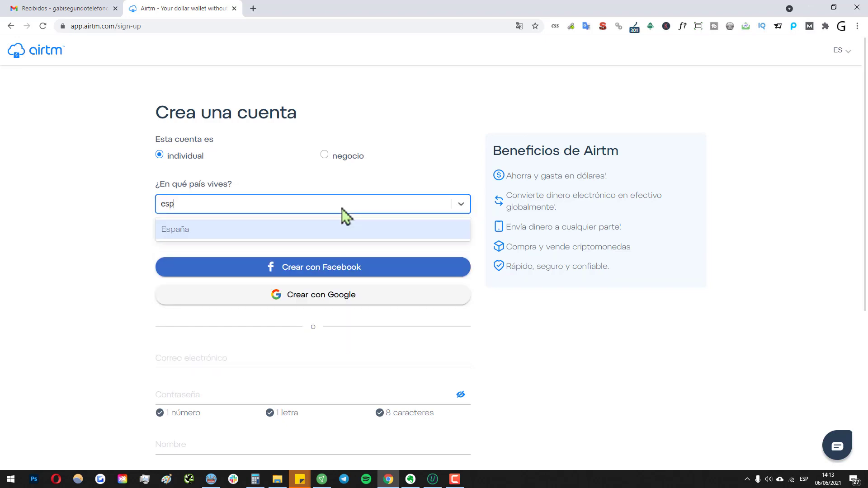
click(343, 229)
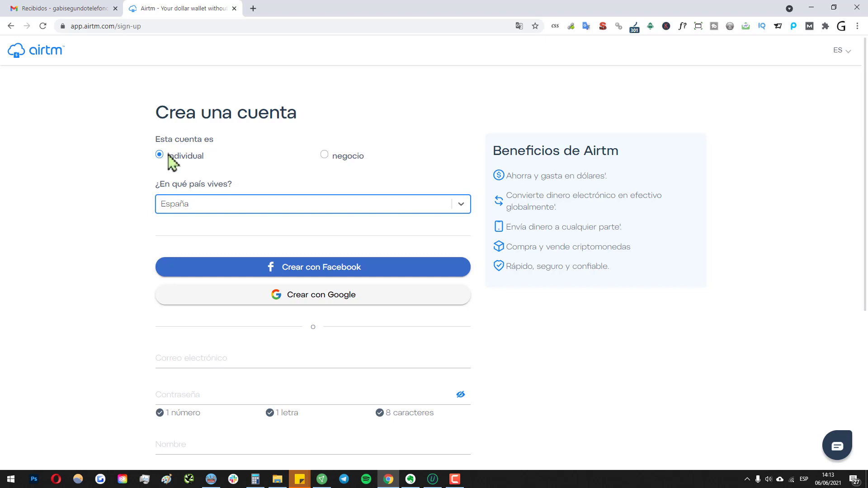
Fill in the e-mail, account password, first name and both surnames, then pass the reCAPTCHA check and create the account
middle_click(119, 179)
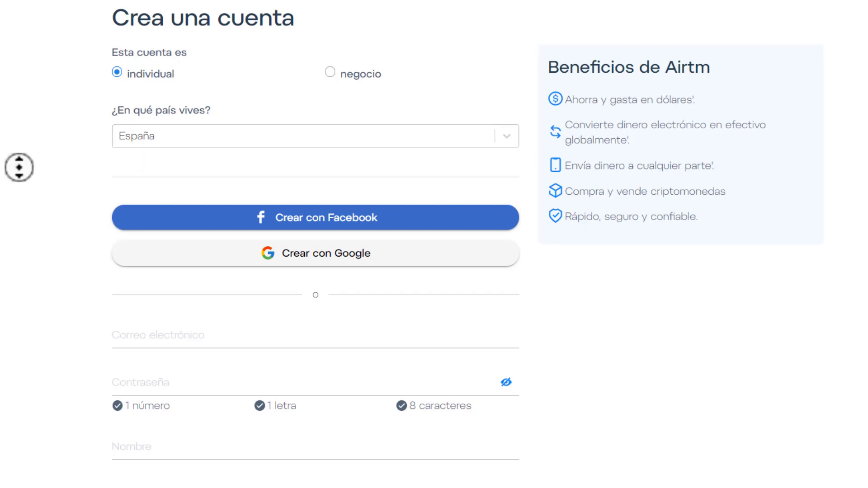
scroll(156, 63, down, 1)
scroll(69, 280, down, 3)
middle_click(43, 247)
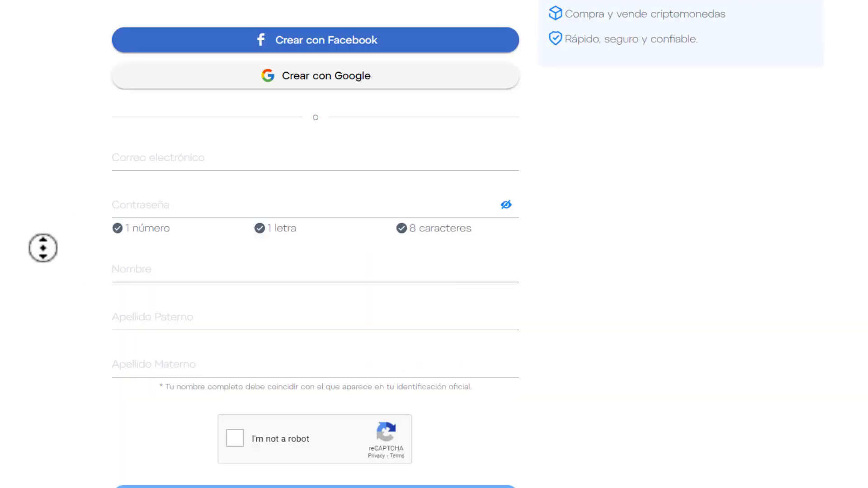
scroll(43, 248, down, 1)
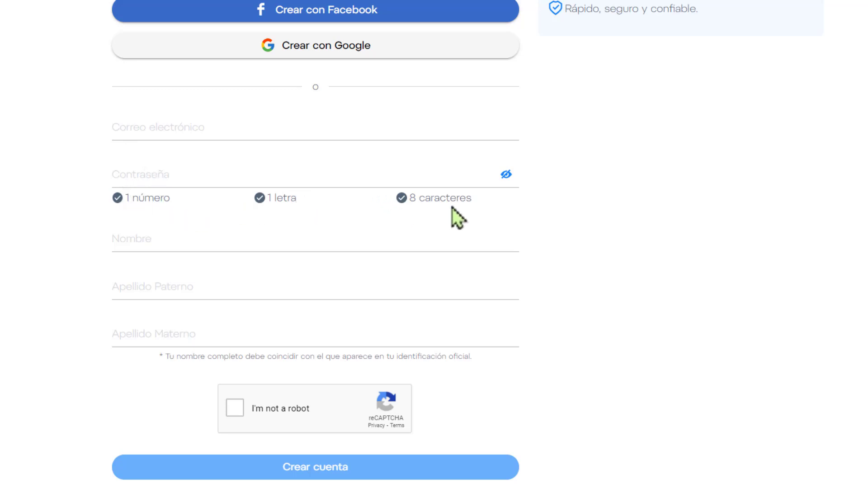
drag(472, 199, 401, 219)
click(32, 226)
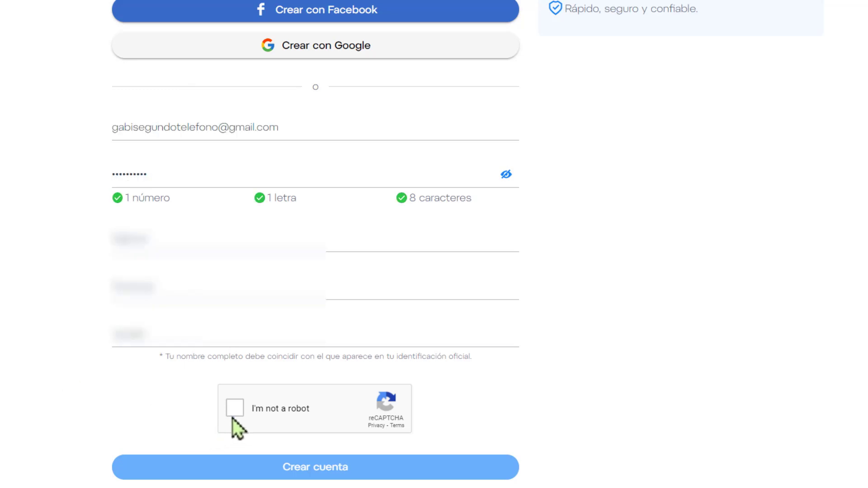
click(251, 417)
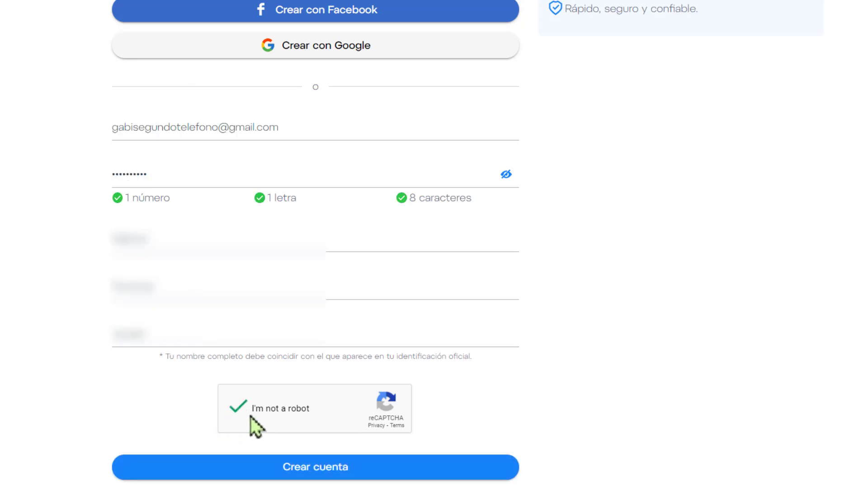
click(314, 458)
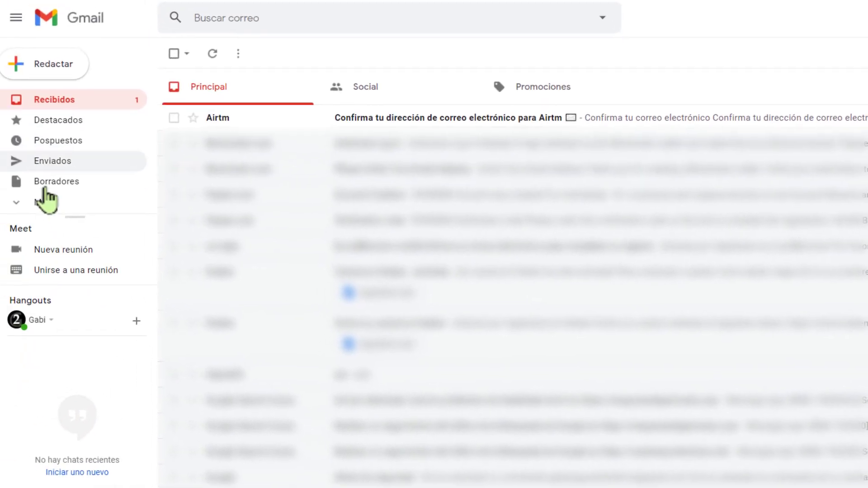
In Gmail, open the Airtm confirmation message from all mail and confirm the e-mail address
click(63, 206)
scroll(68, 206, down, 2)
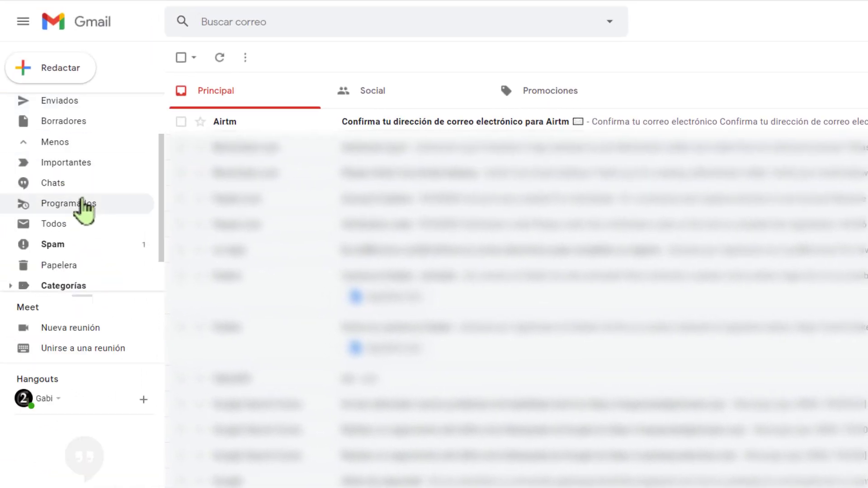
click(81, 226)
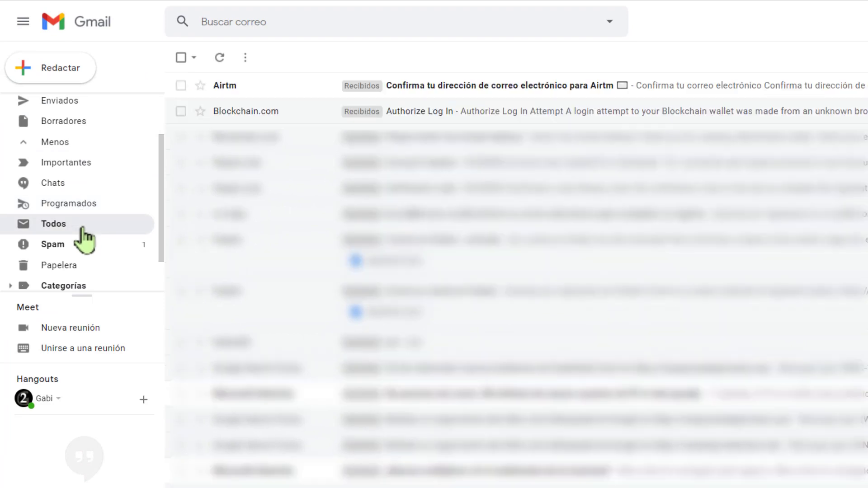
click(479, 86)
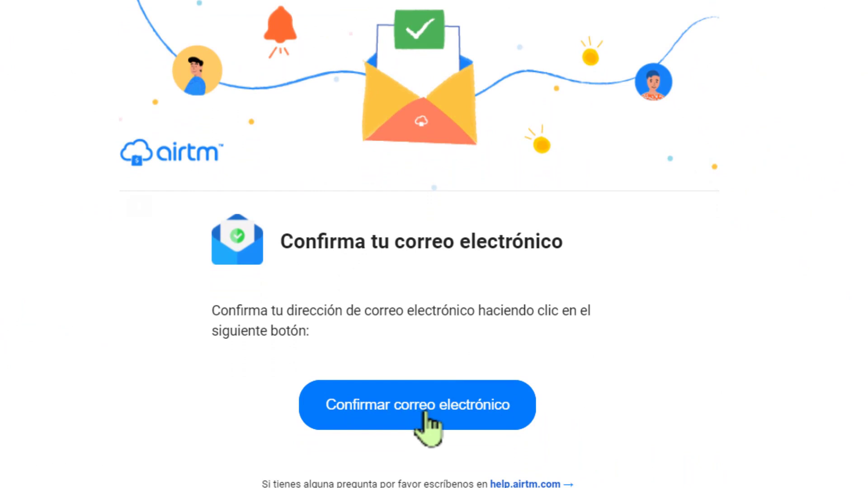
click(425, 416)
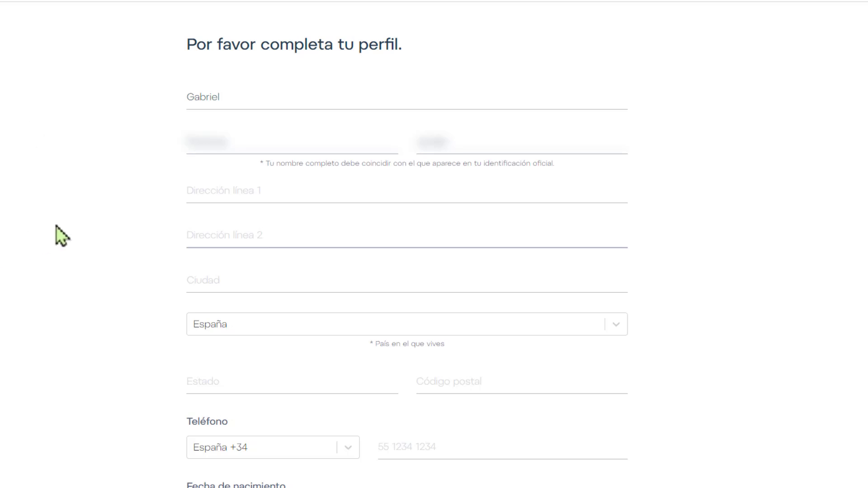
Complete the profile with the address, phone number and date of birth, leave the referrer empty, and start phone verification
scroll(98, 221, down, 2)
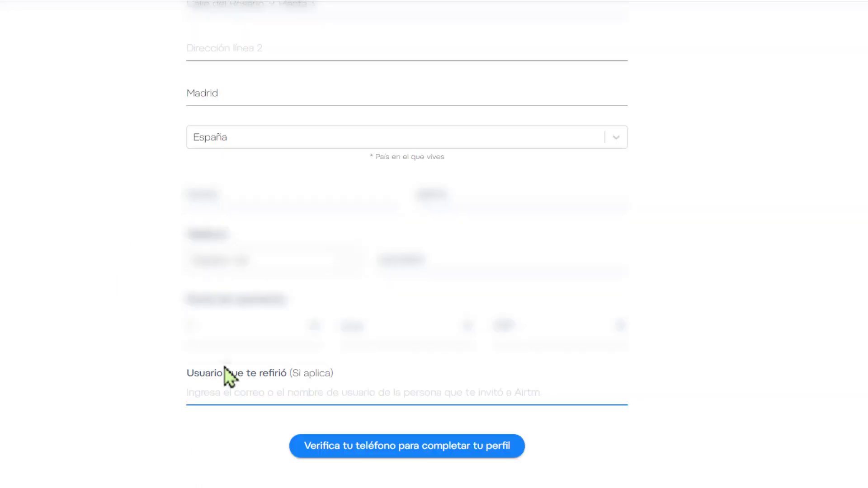
click(80, 428)
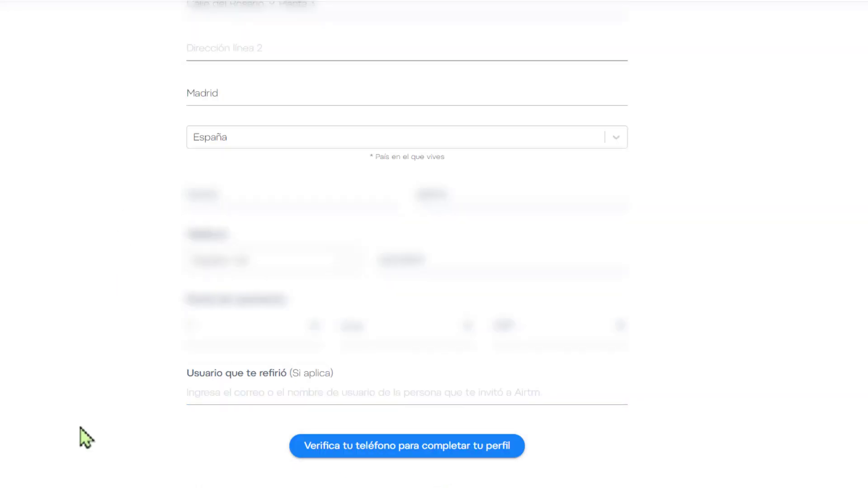
click(454, 455)
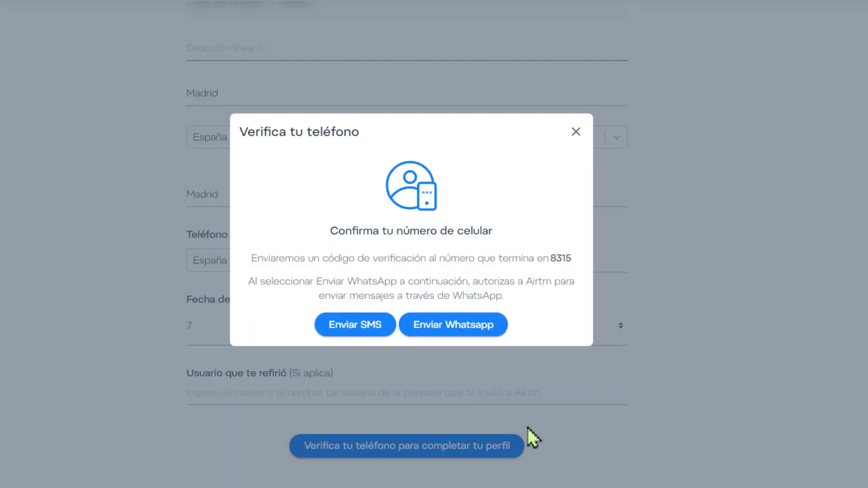
Request the phone verification code by SMS, enter the six-digit verification code and submit it
click(350, 328)
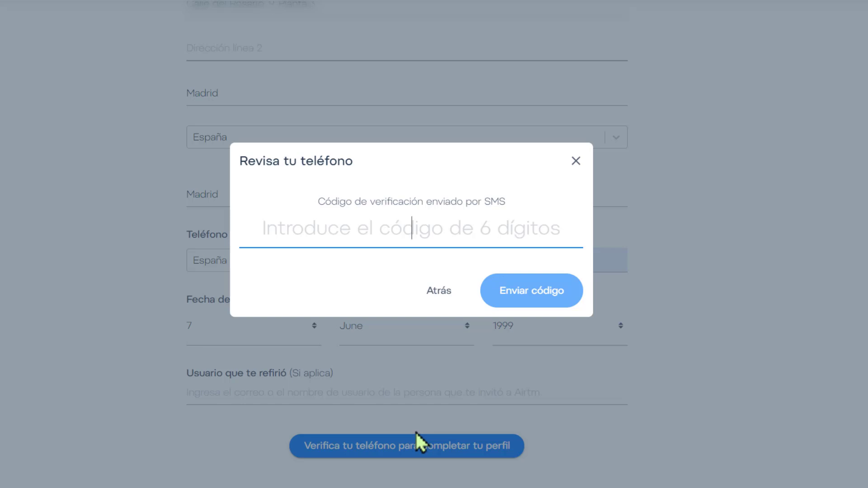
key(ctrl+v)
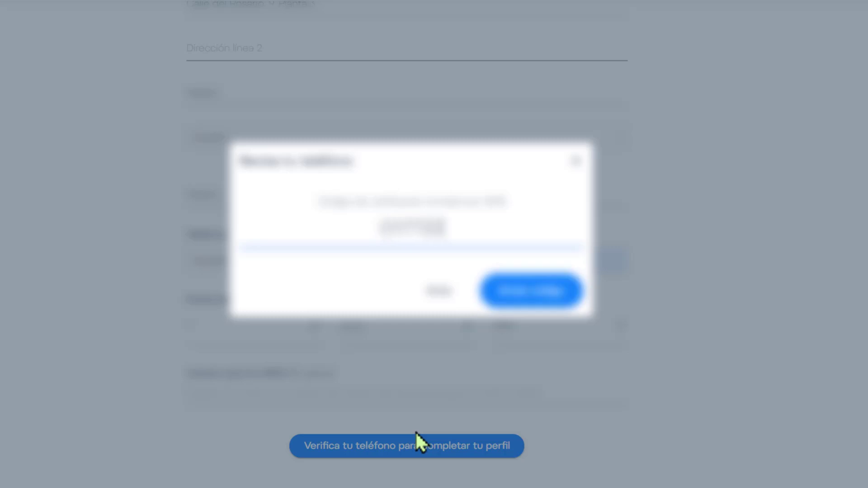
click(495, 293)
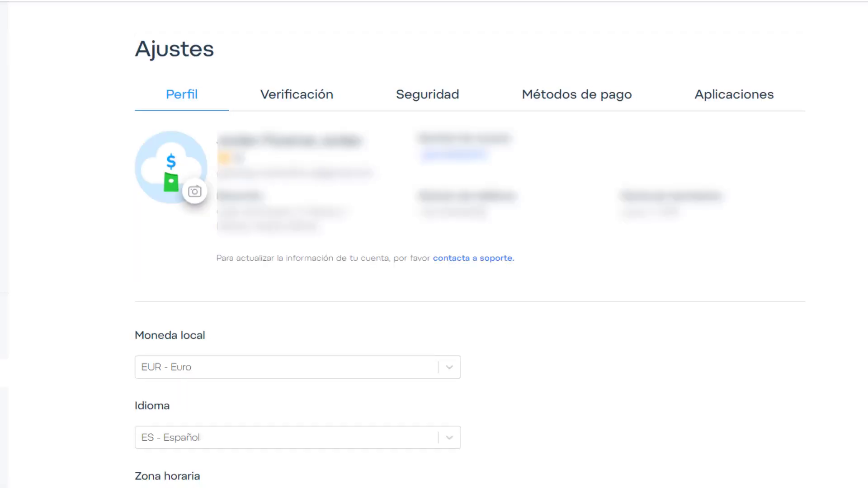
Review the account settings for Perfil, Verificación, Seguridad and Métodos de pago
scroll(165, 271, down, 1)
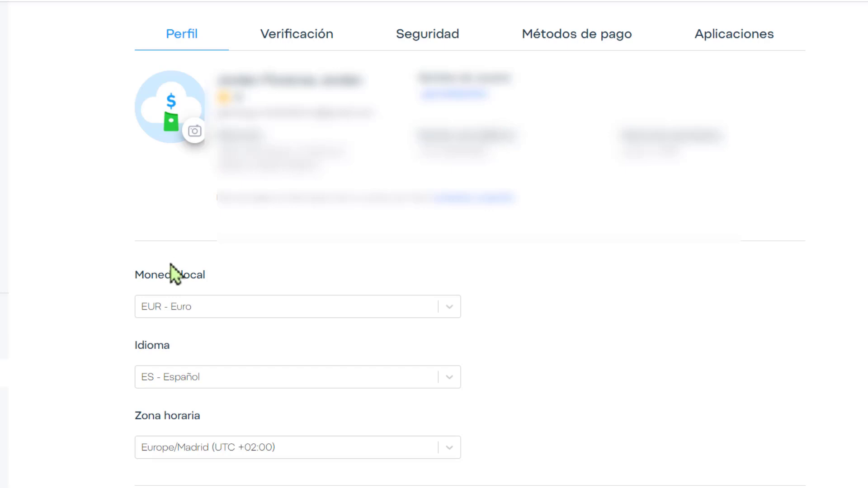
scroll(268, 306, down, 3)
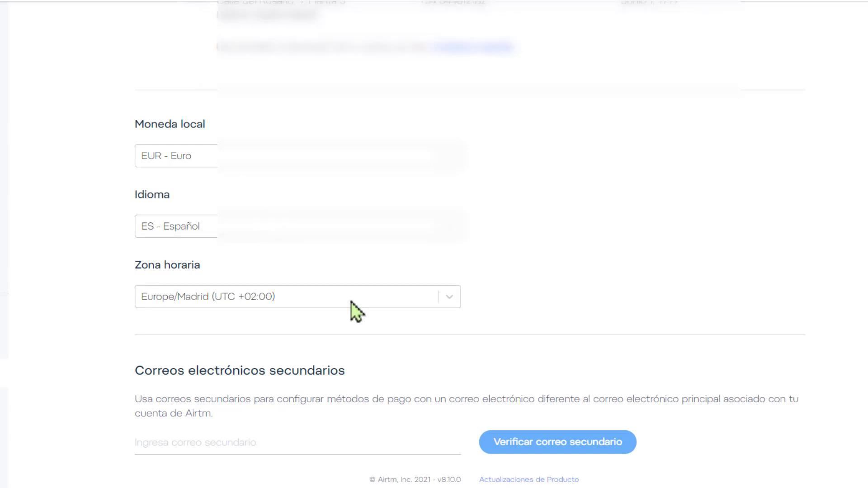
scroll(588, 282, up, 1)
scroll(588, 282, up, 3)
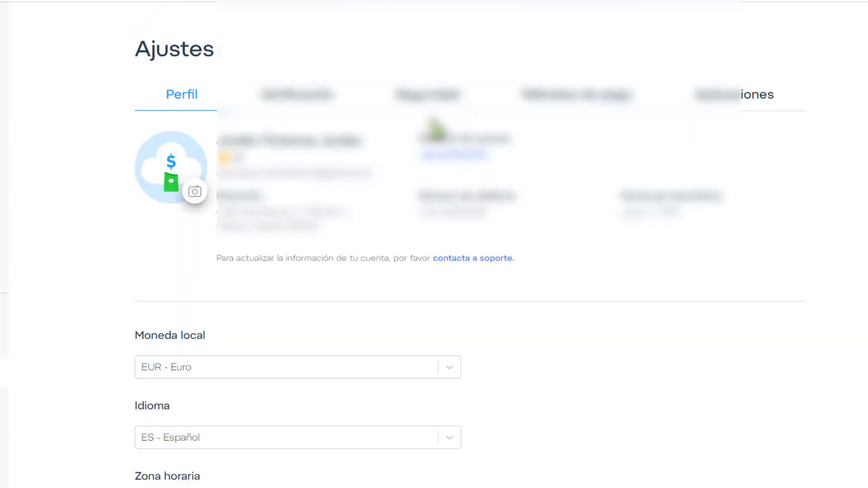
click(287, 98)
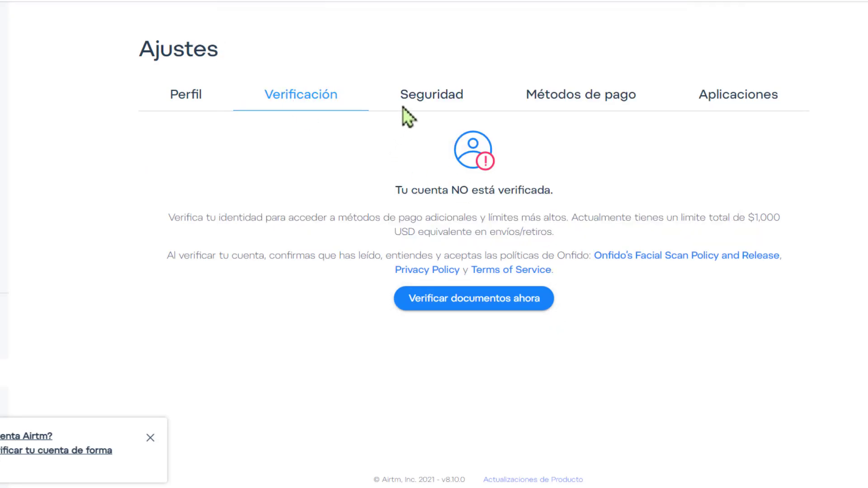
click(420, 103)
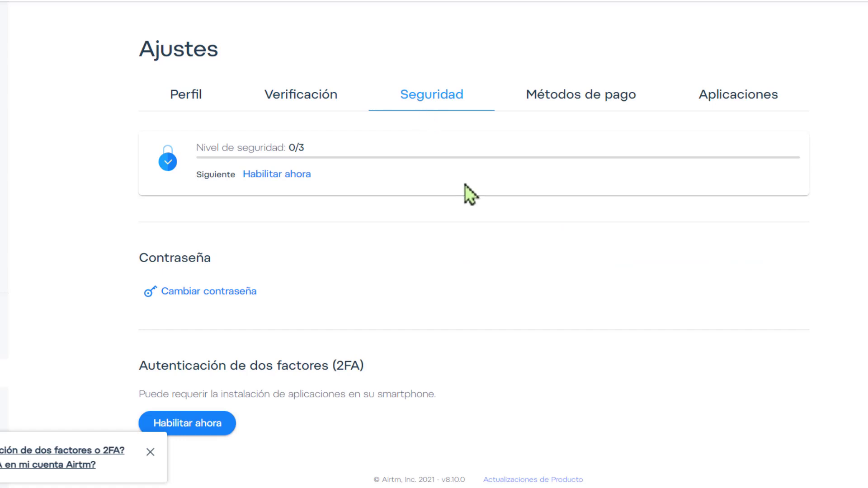
click(585, 104)
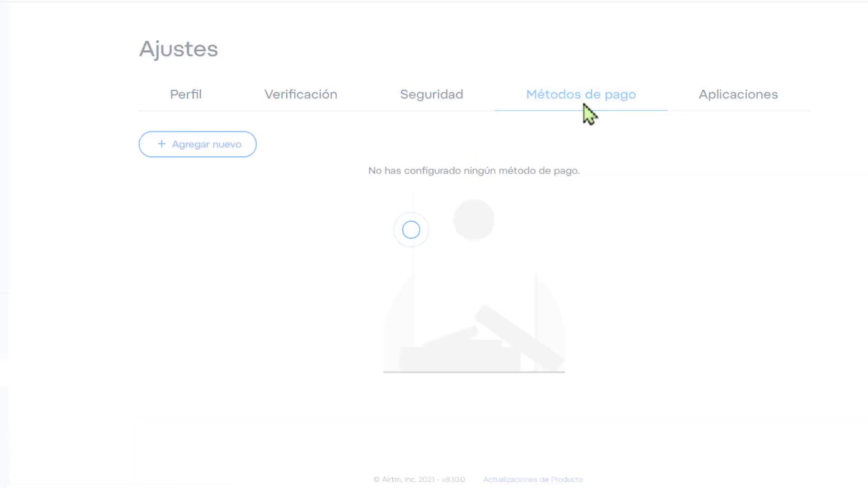